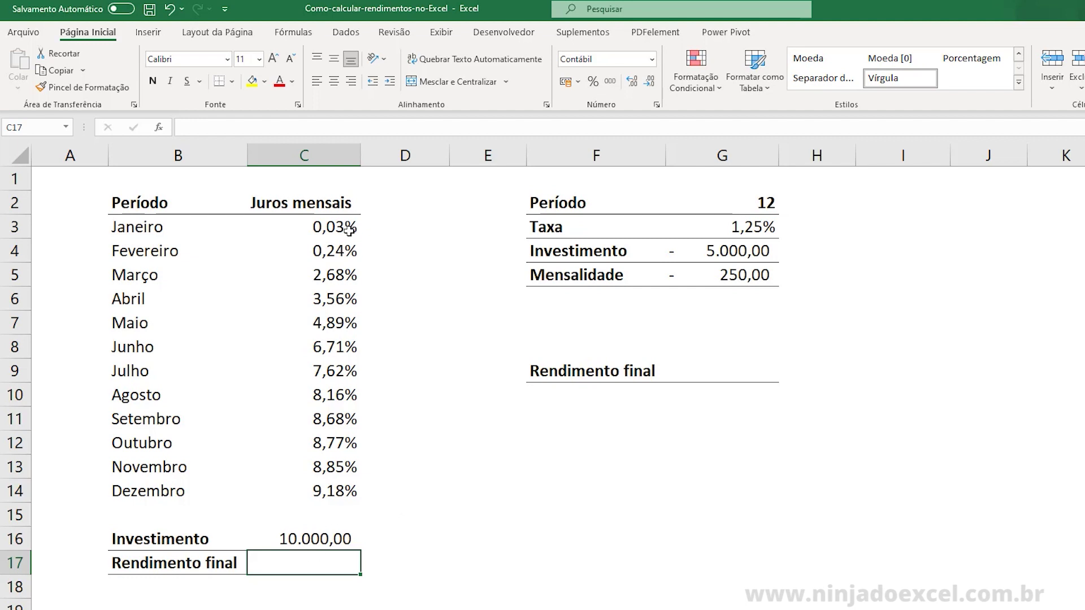
- Review the 10.000,00 investment in C16 and the twelve monthly rates in C3:C14
click(298, 529)
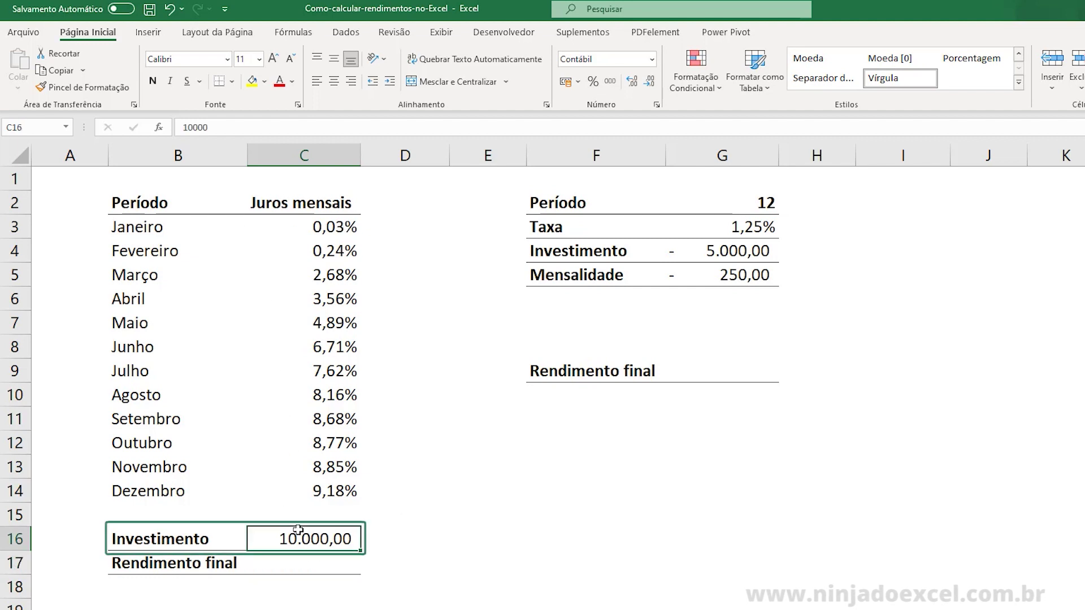
click(330, 228)
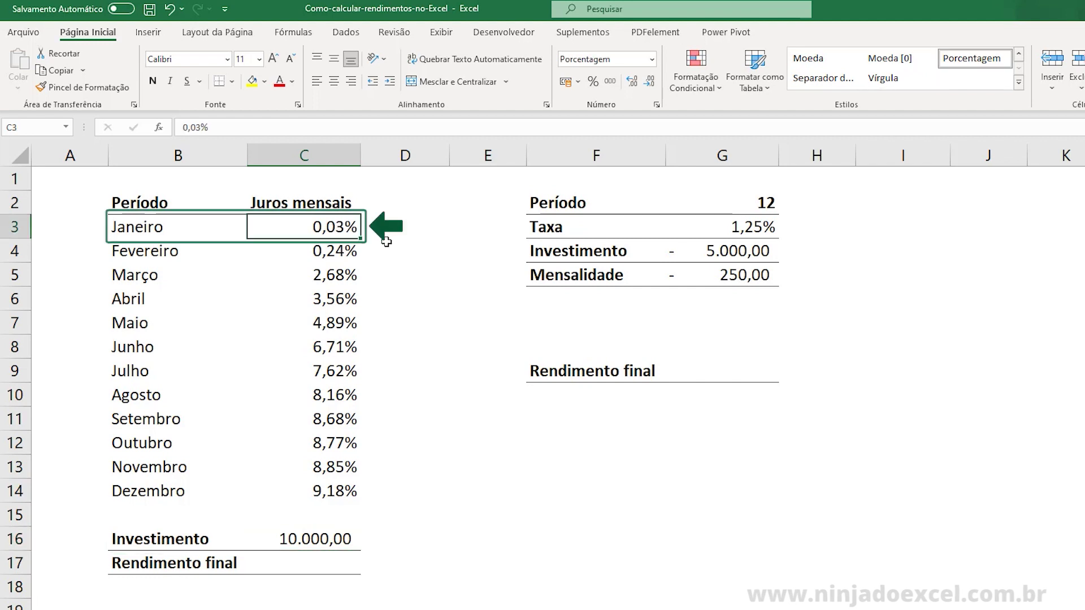
click(339, 252)
click(343, 278)
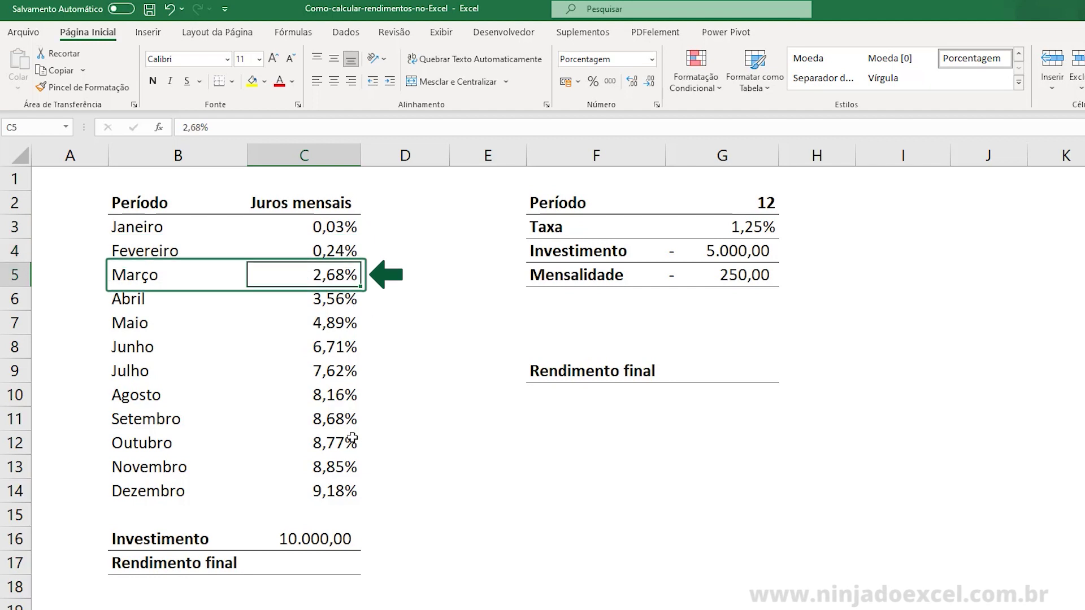
click(345, 489)
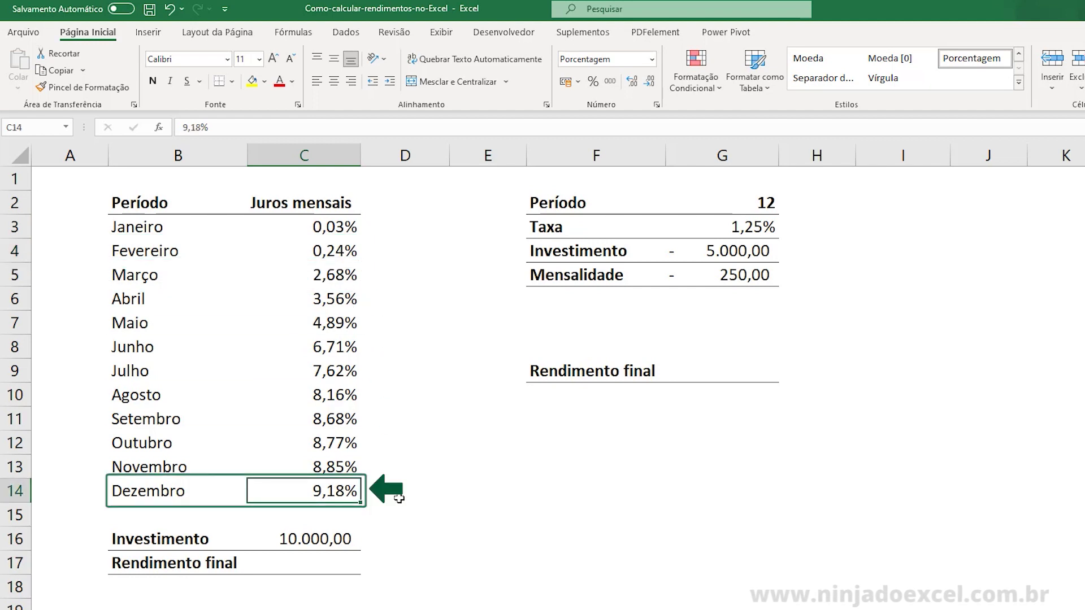
click(335, 562)
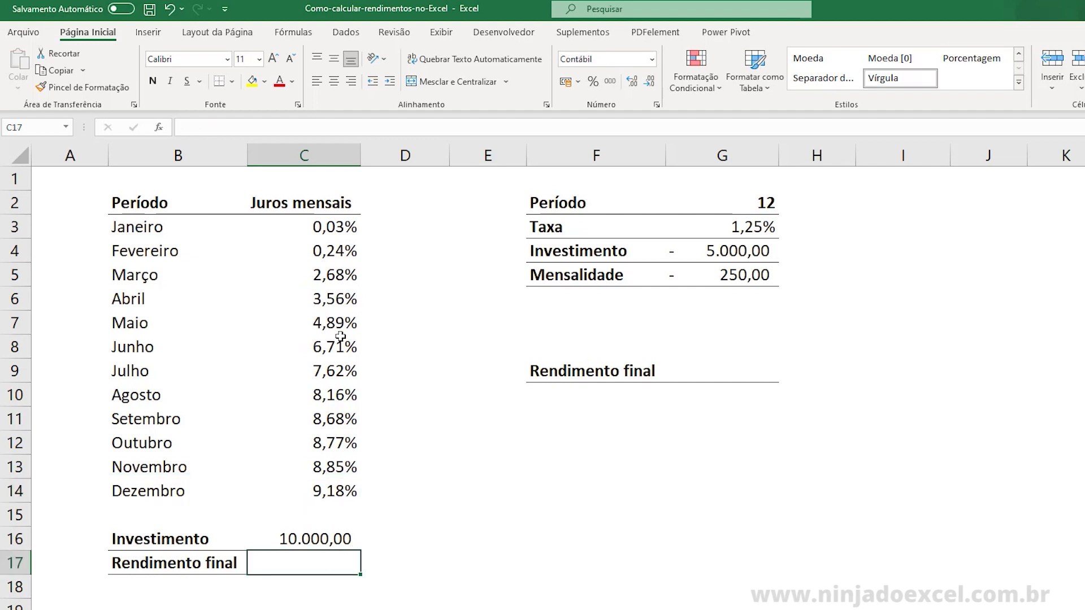
drag(320, 229, 321, 489)
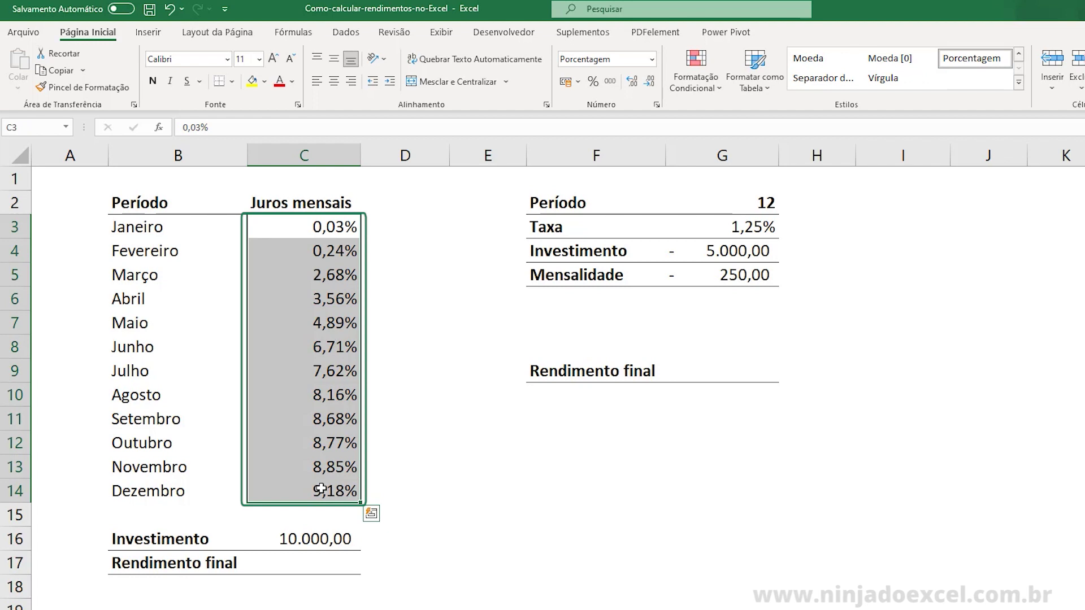
click(319, 243)
click(307, 228)
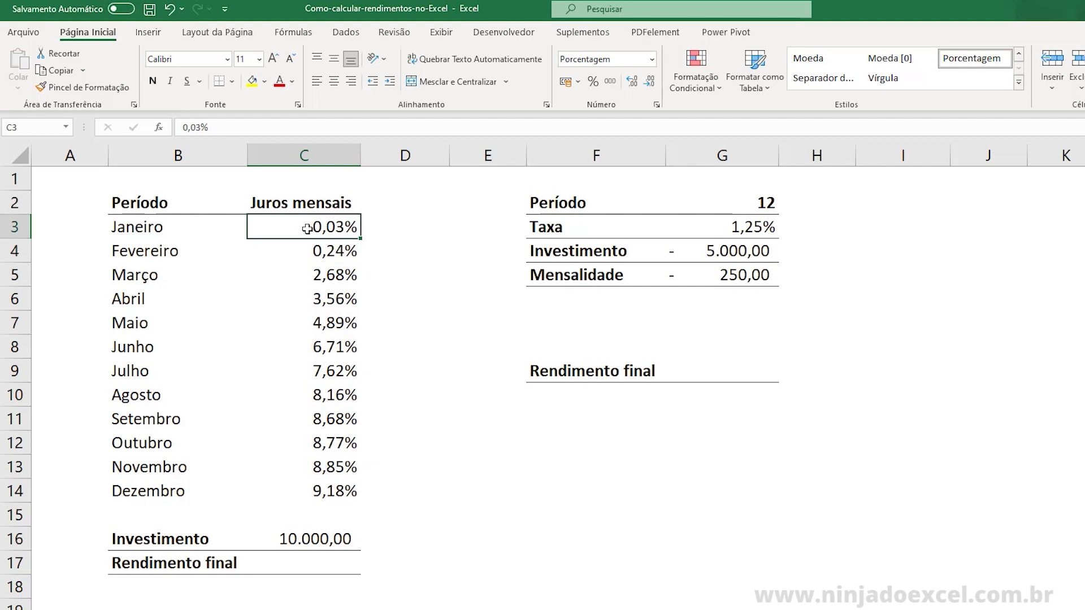
- Enter =VFPLANO(C16;C3:C14) in C17, returning 19.515,44
click(314, 571)
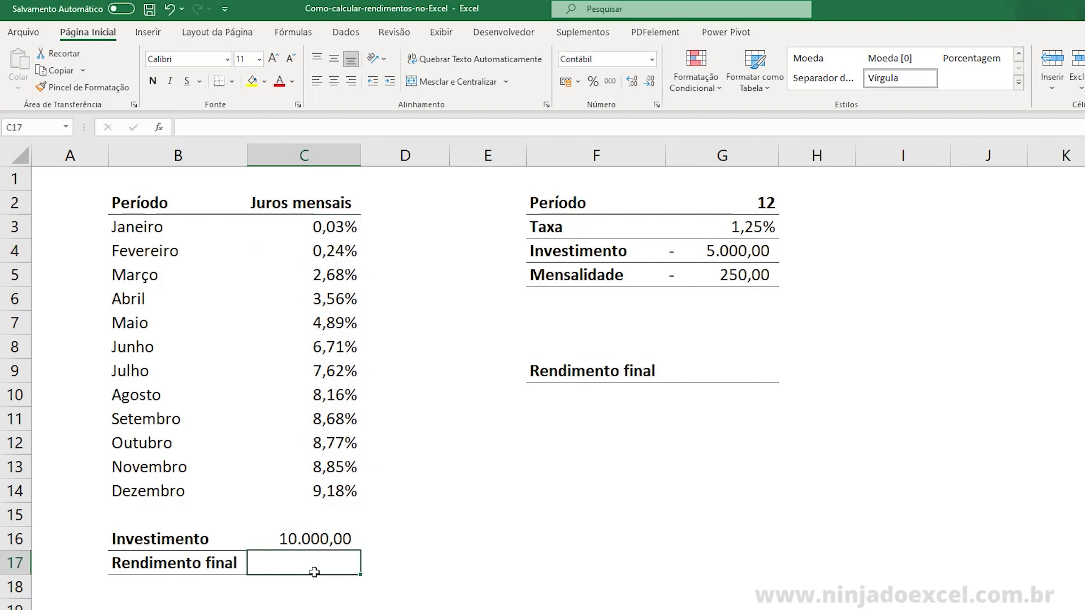
text(=vfp)
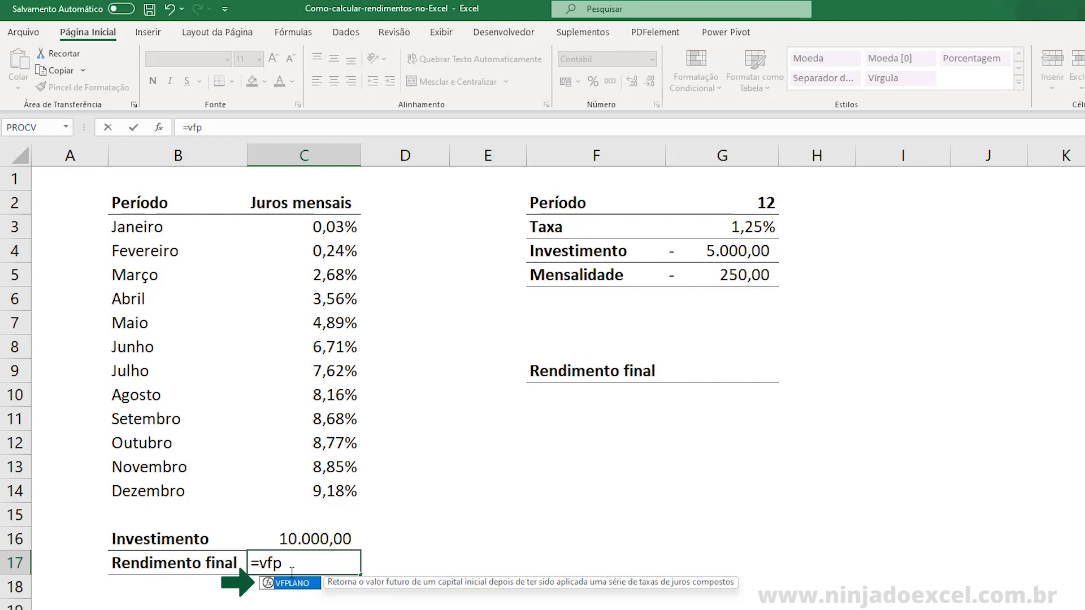
double_click(297, 577)
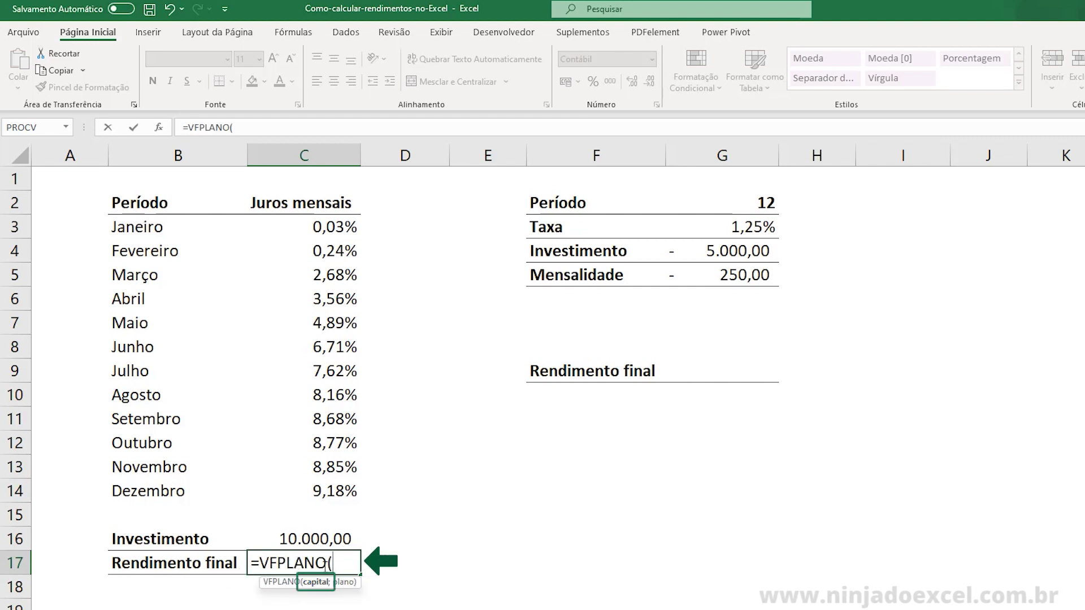
click(298, 536)
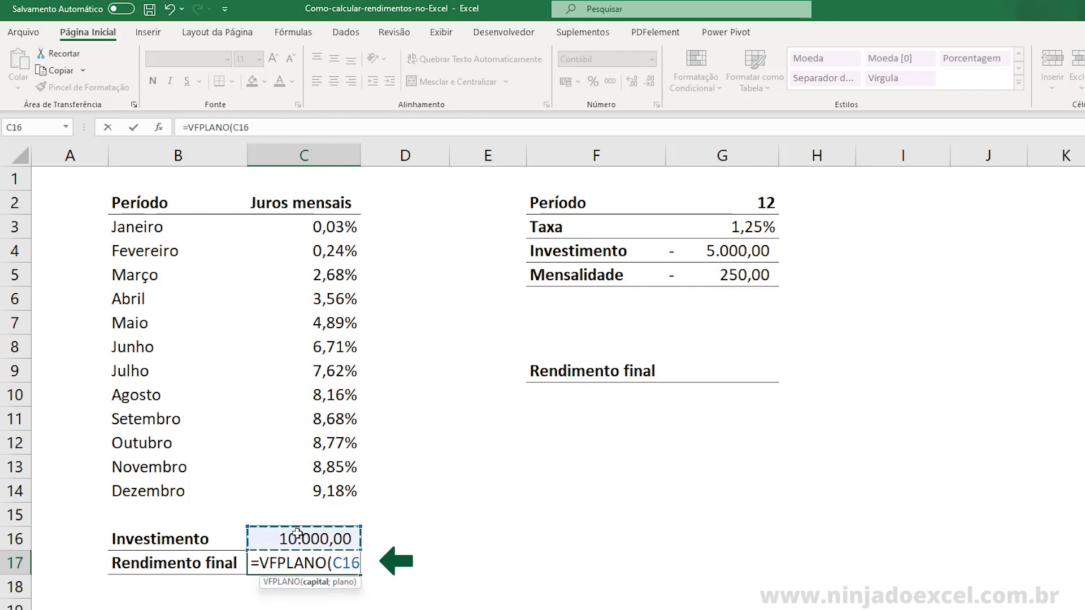
text(;)
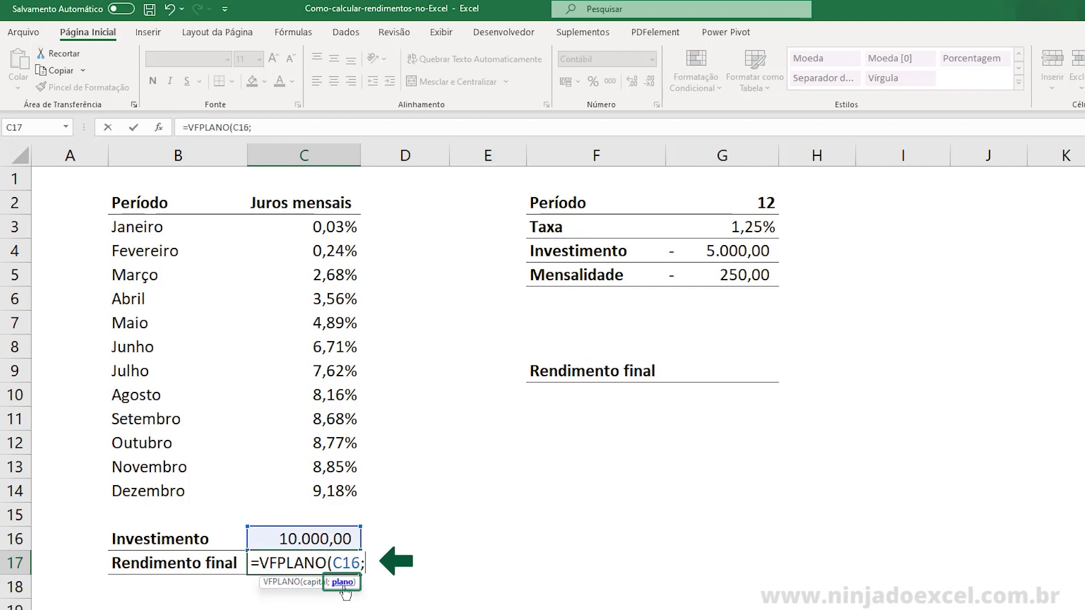
click(318, 227)
drag(318, 228, 321, 486)
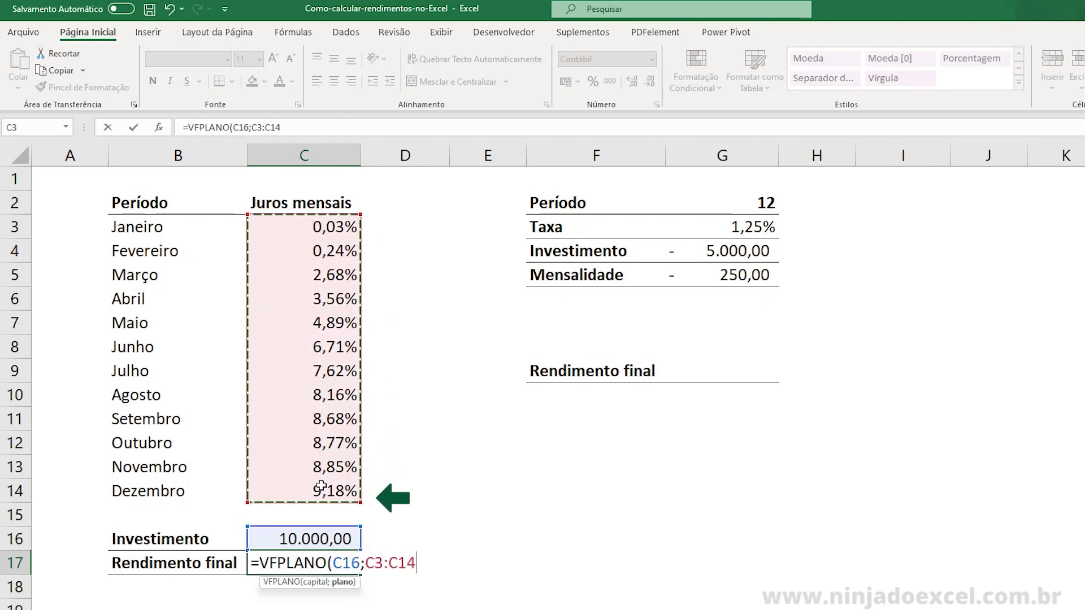
text())
key(Return)
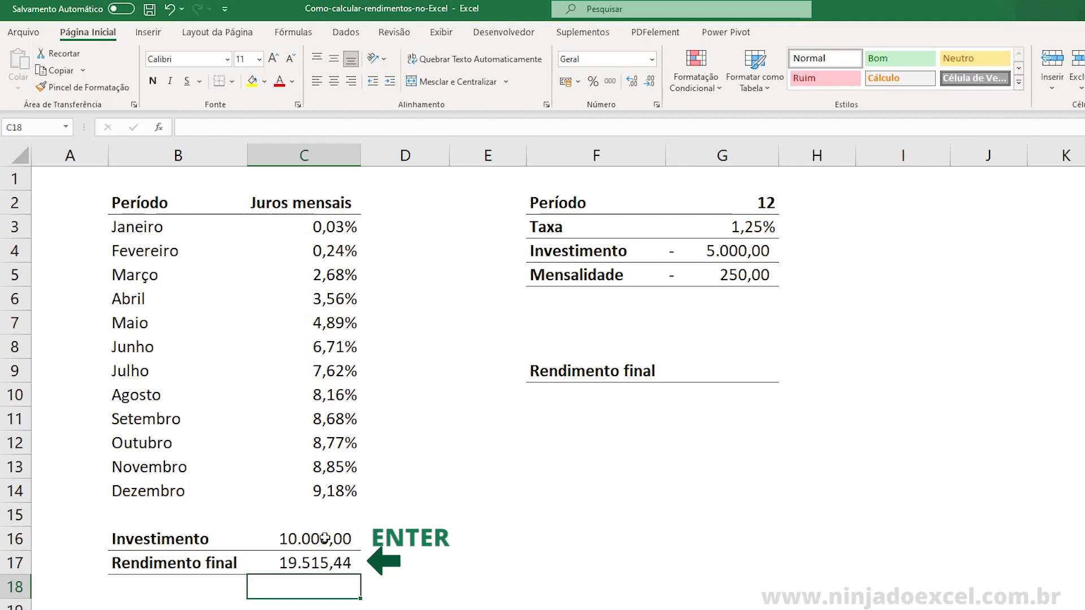
click(318, 563)
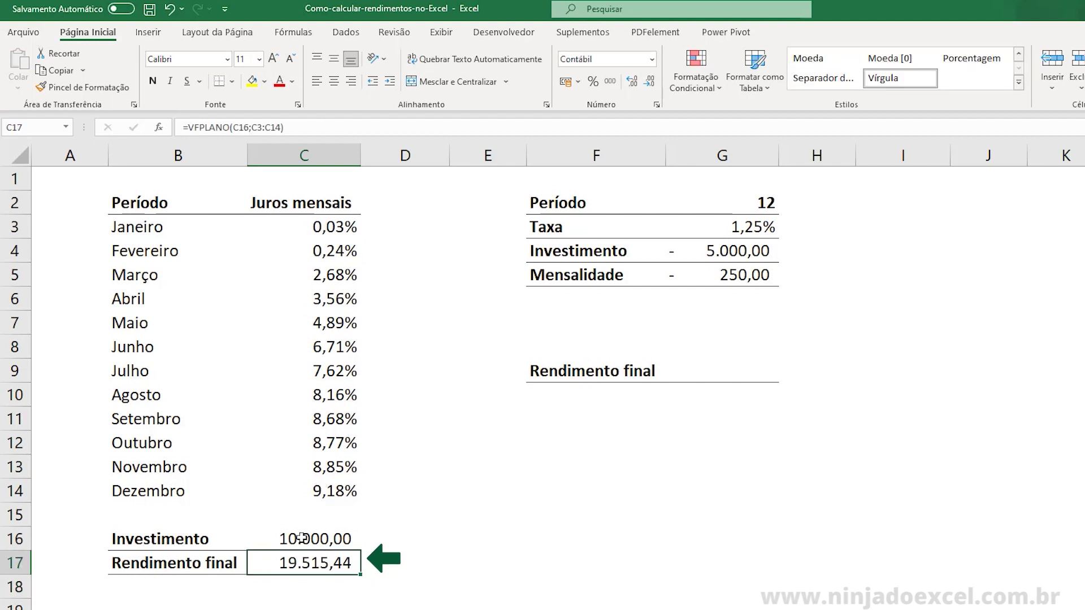
click(301, 537)
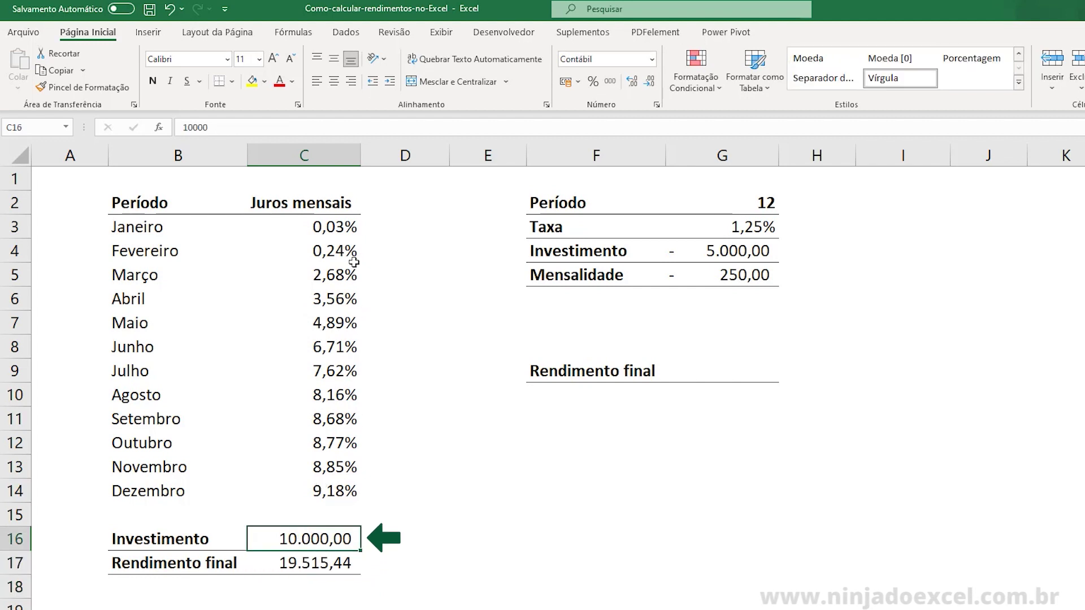
click(339, 232)
drag(339, 232, 322, 485)
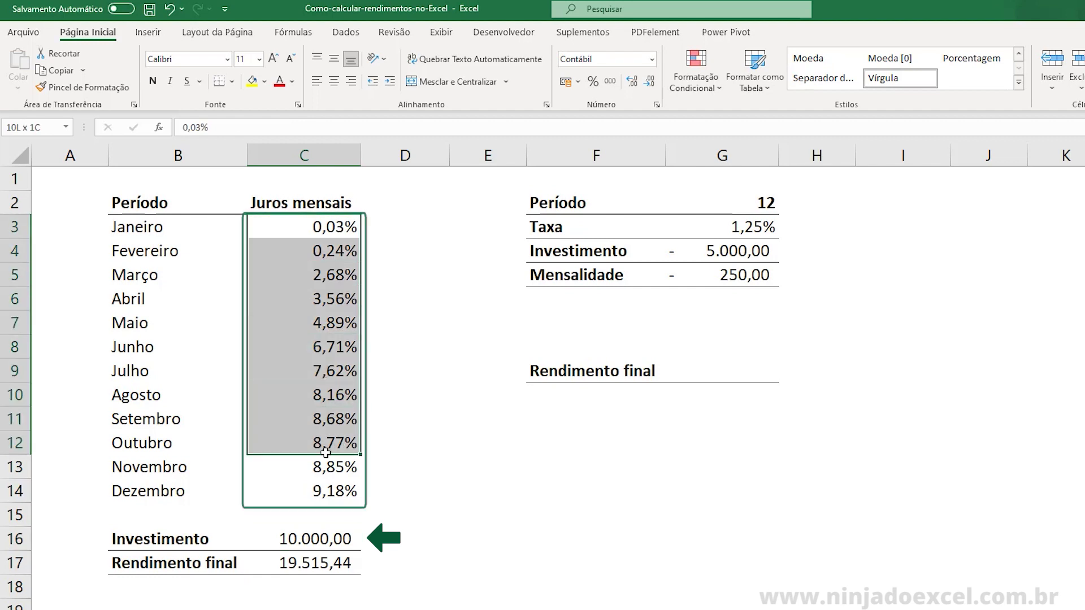
click(304, 560)
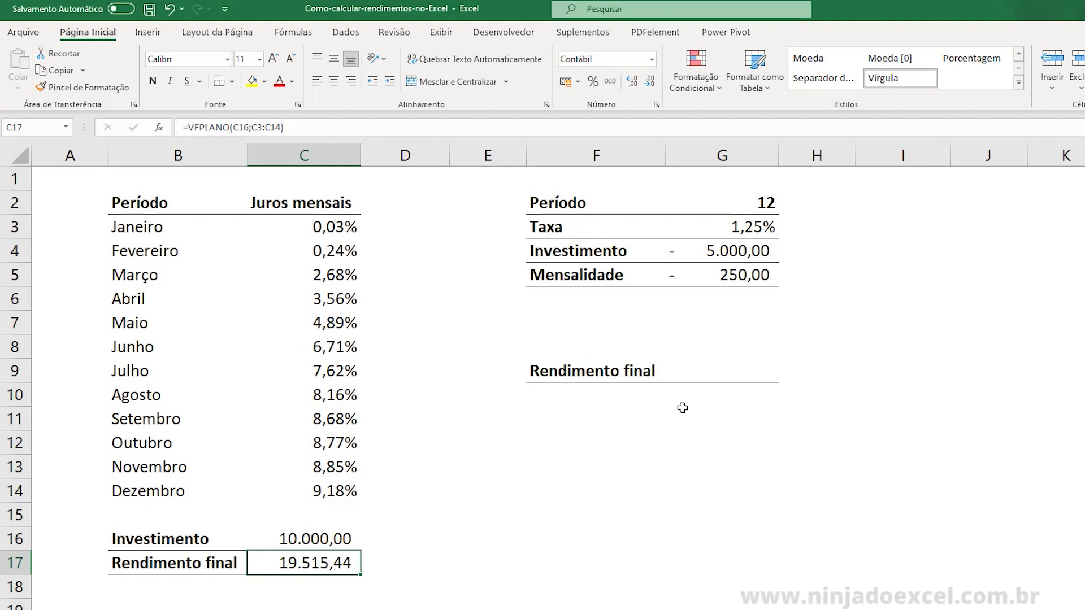
- Check the 1,25% rate in G3 and January's rate in C3 before writing the formula
click(706, 371)
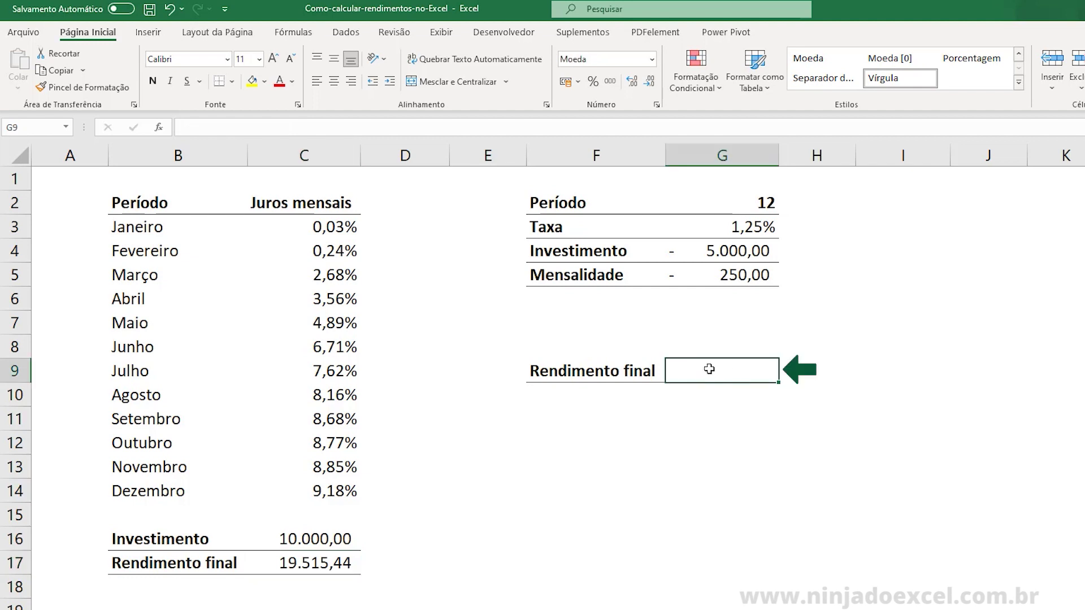
click(754, 228)
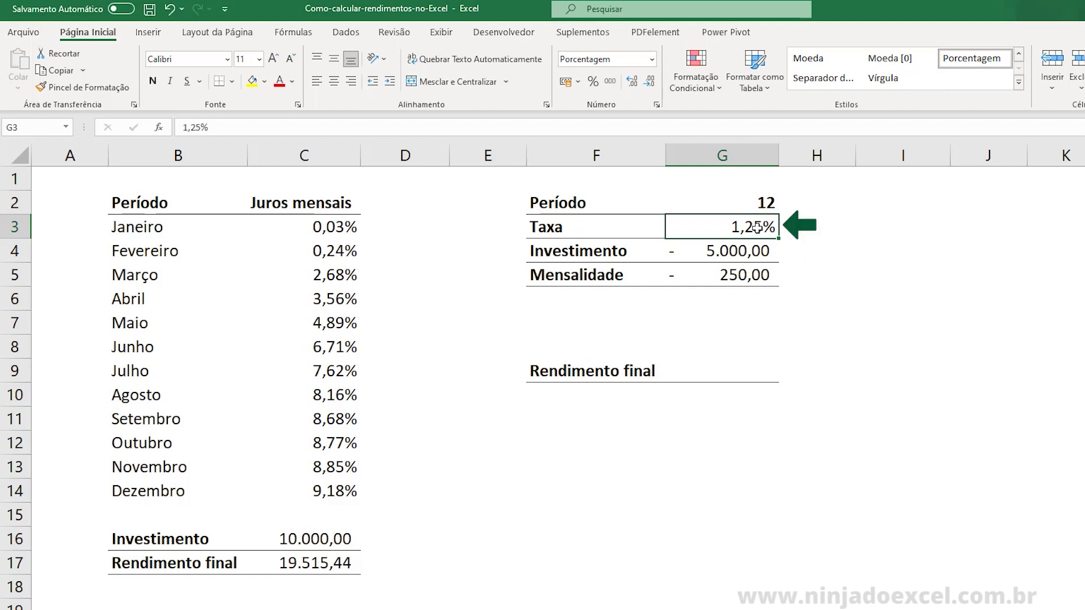
click(333, 226)
right_click(332, 227)
key(Escape)
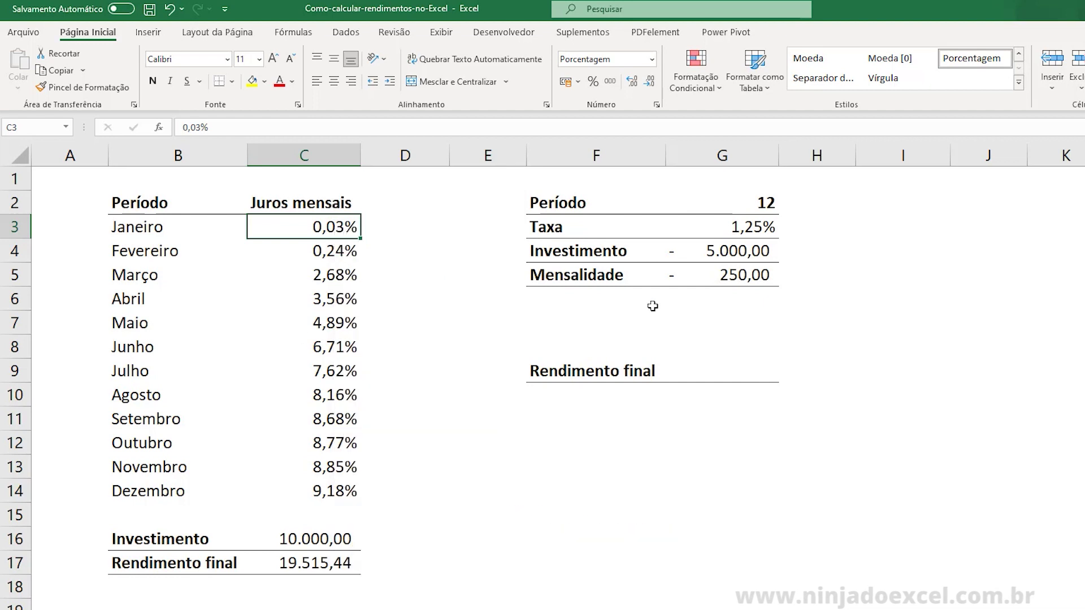
- Enter =VF(G3;G2;G5;G4) in G9, giving R$ 9.018,86
click(738, 374)
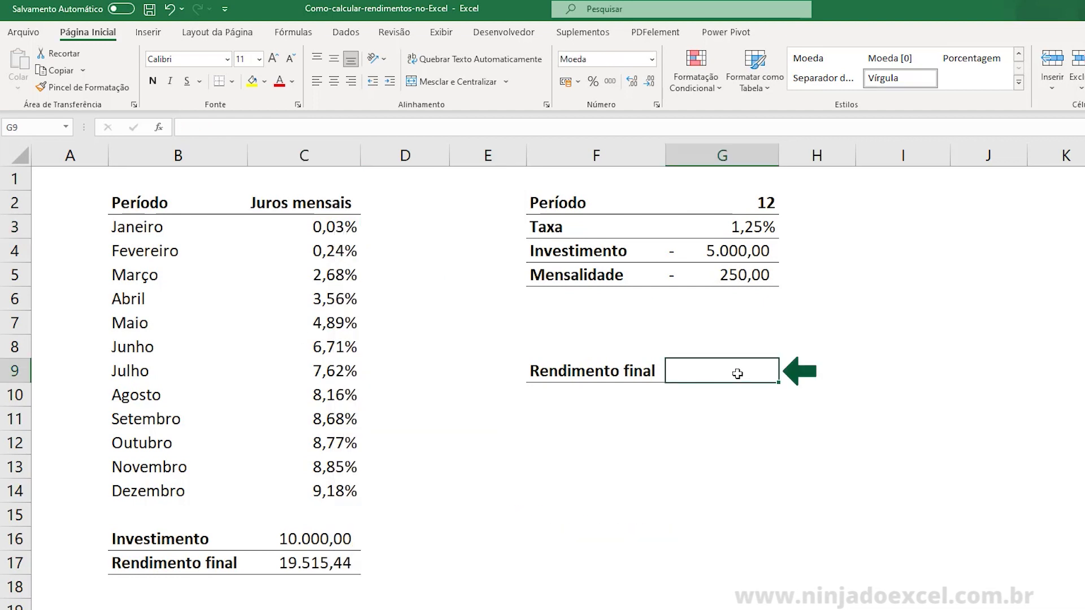
key(F2)
text(=v)
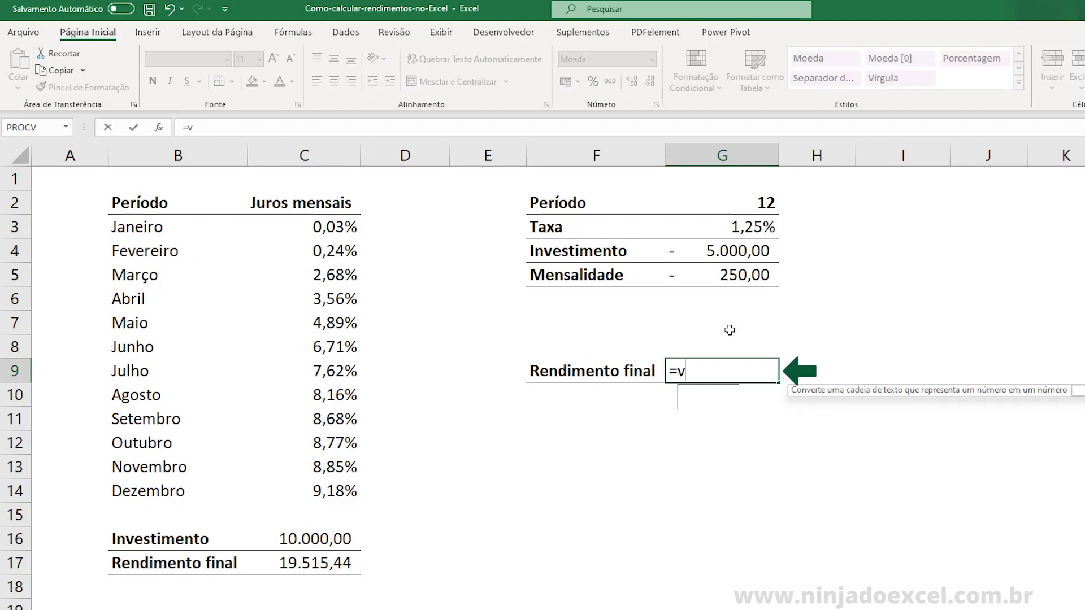
text(f)
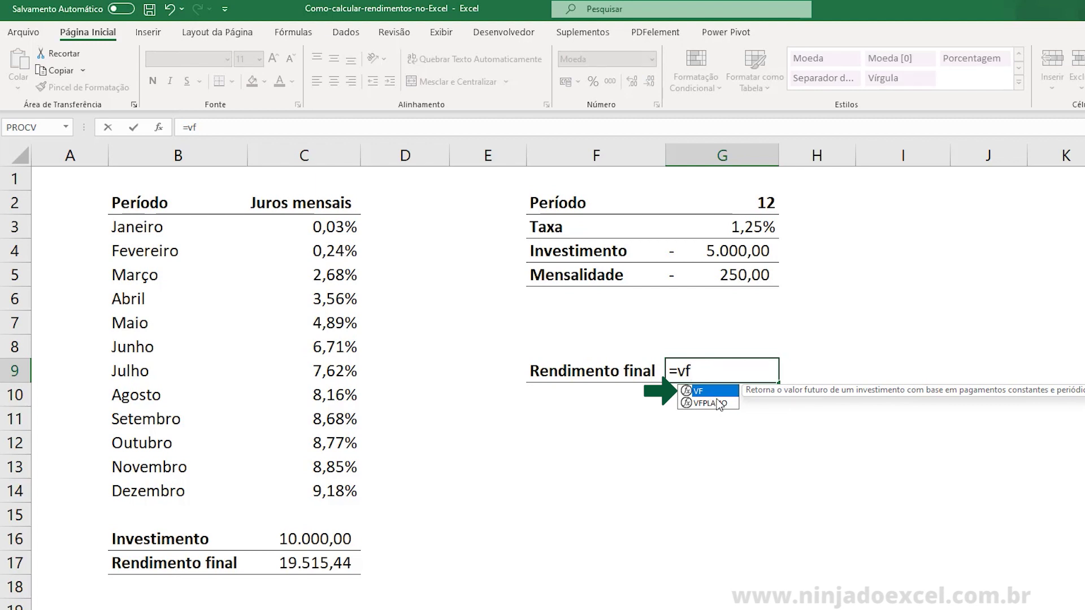
double_click(716, 393)
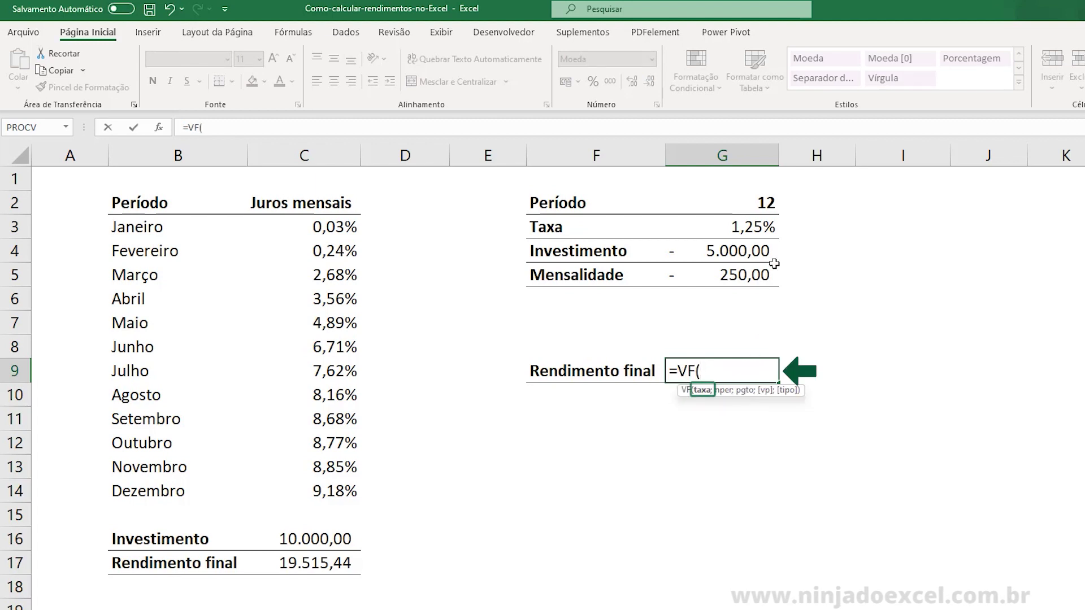
click(758, 228)
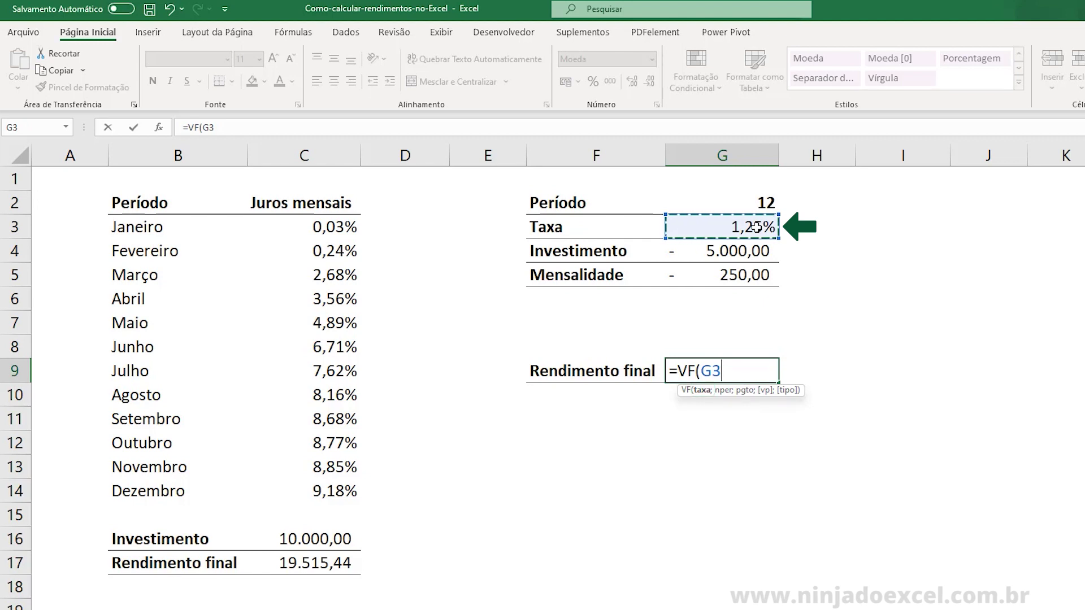
text(;)
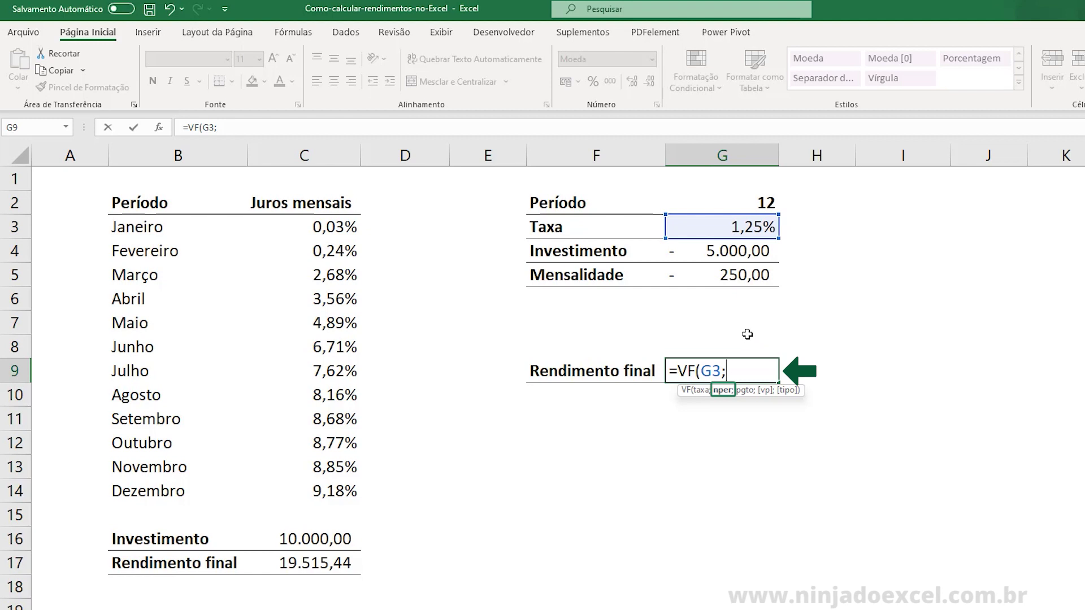
click(736, 204)
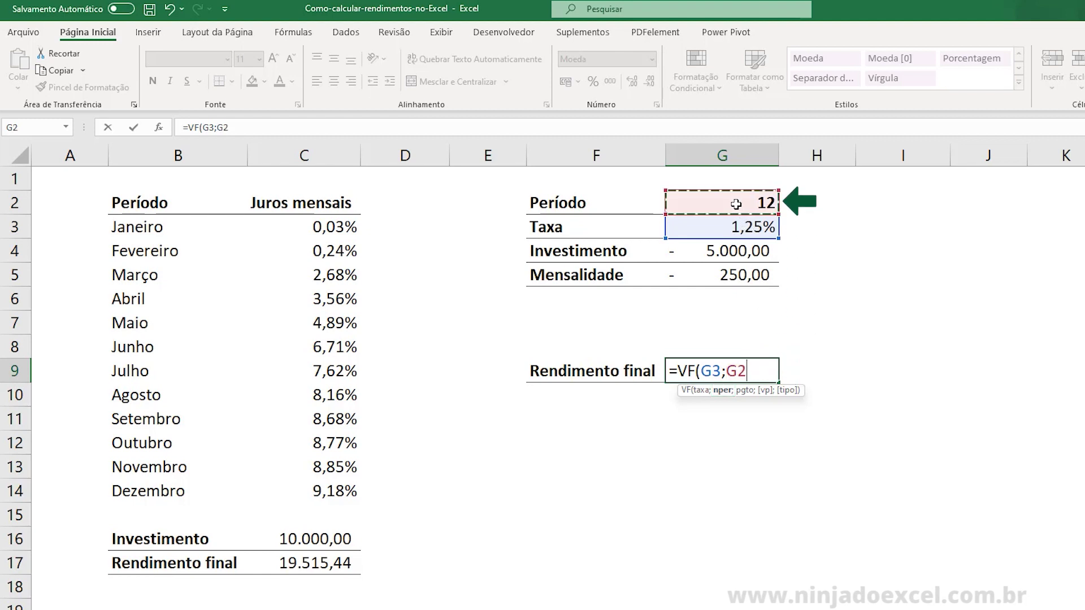
text(;)
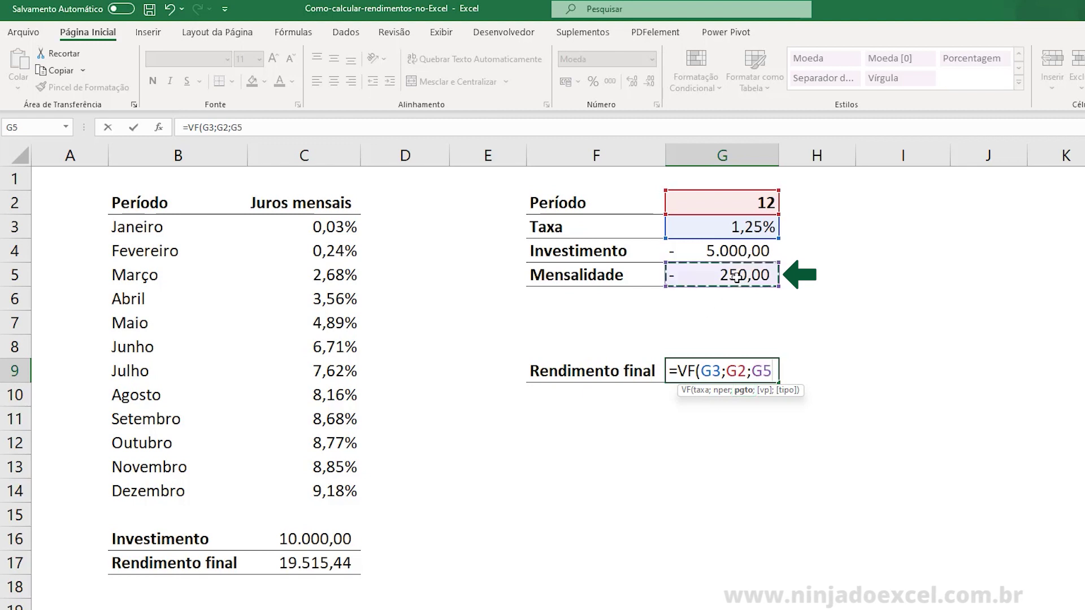
click(735, 277)
text(;)
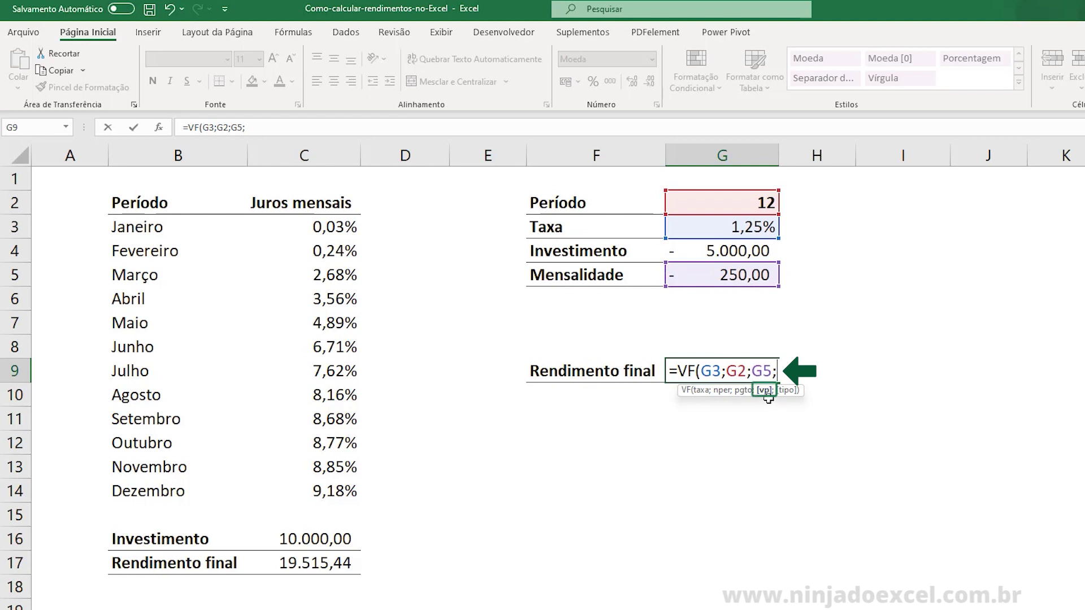
click(708, 250)
text())
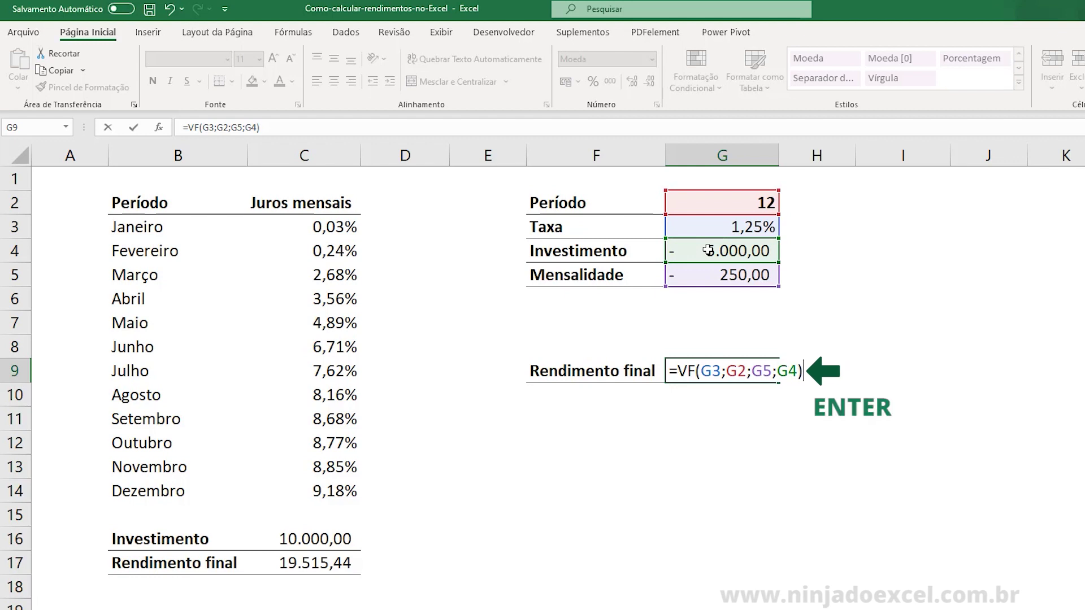
key(Return)
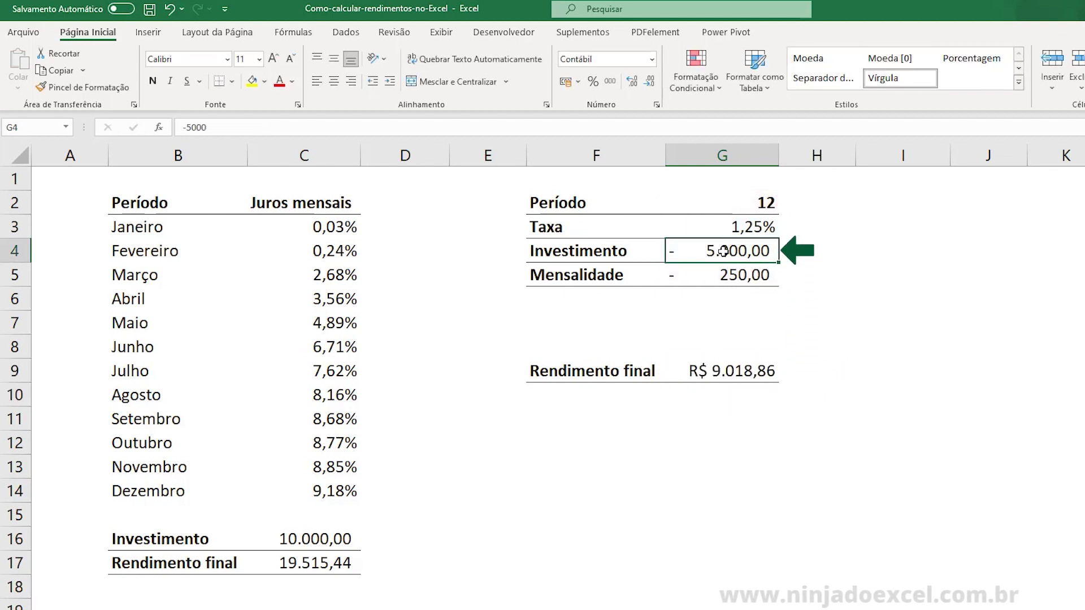
click(721, 251)
click(770, 276)
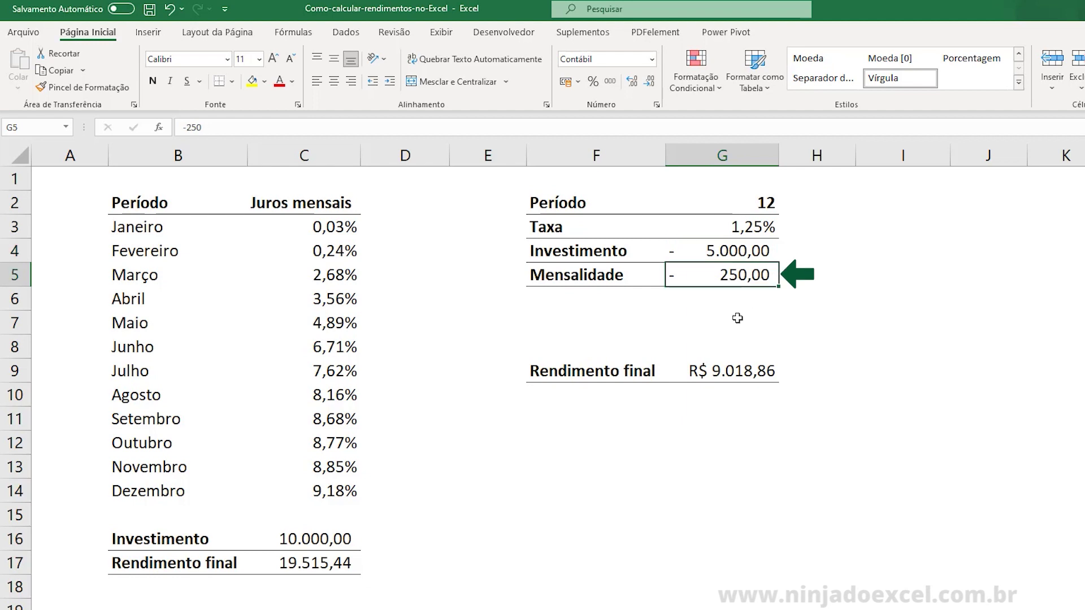
click(718, 371)
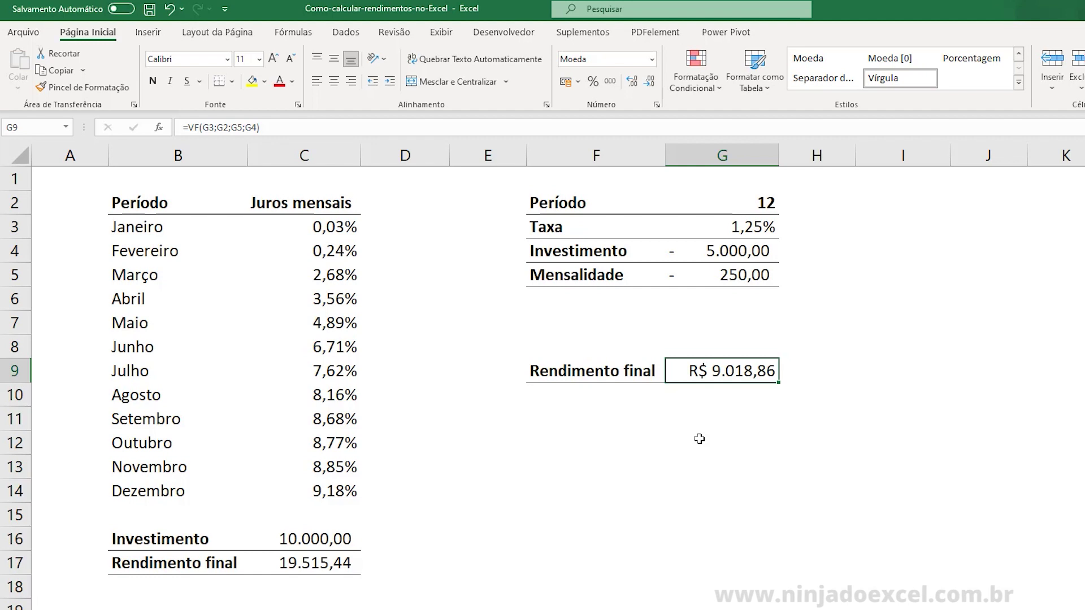
click(696, 252)
click(730, 273)
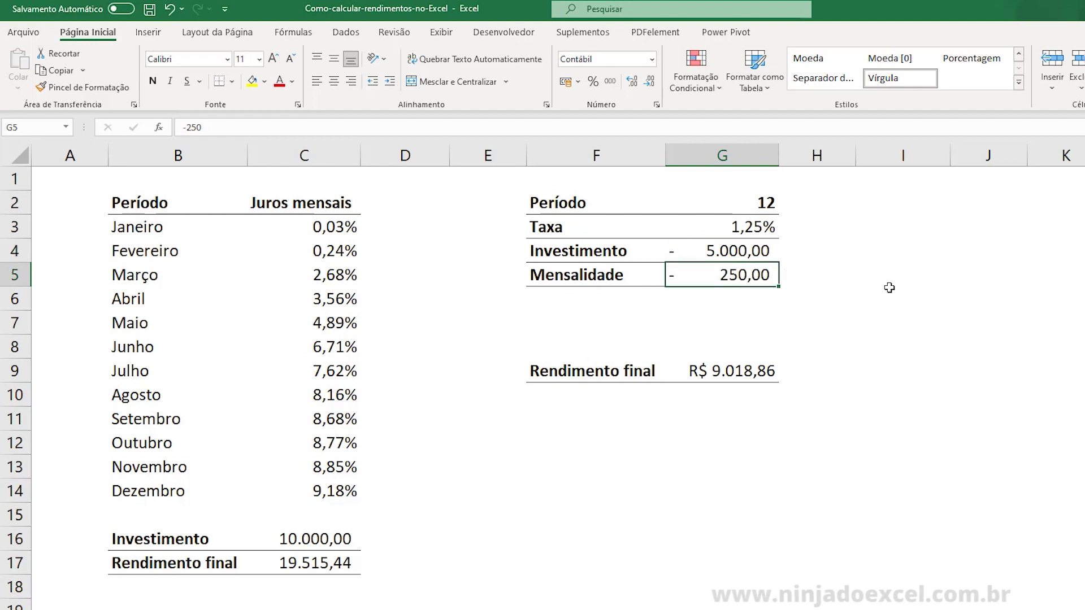
click(750, 254)
click(752, 273)
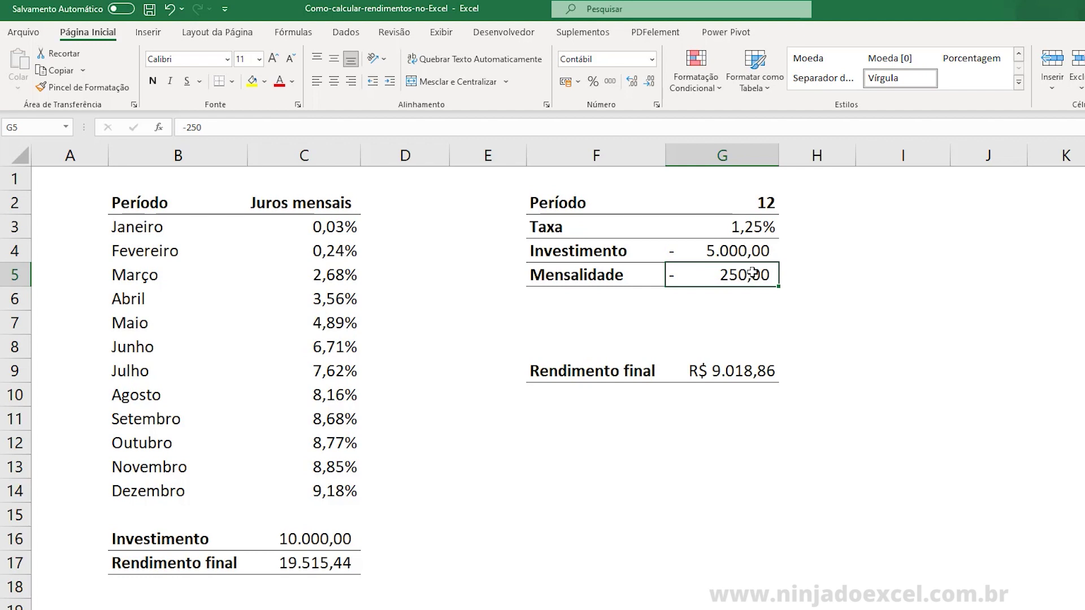
click(754, 364)
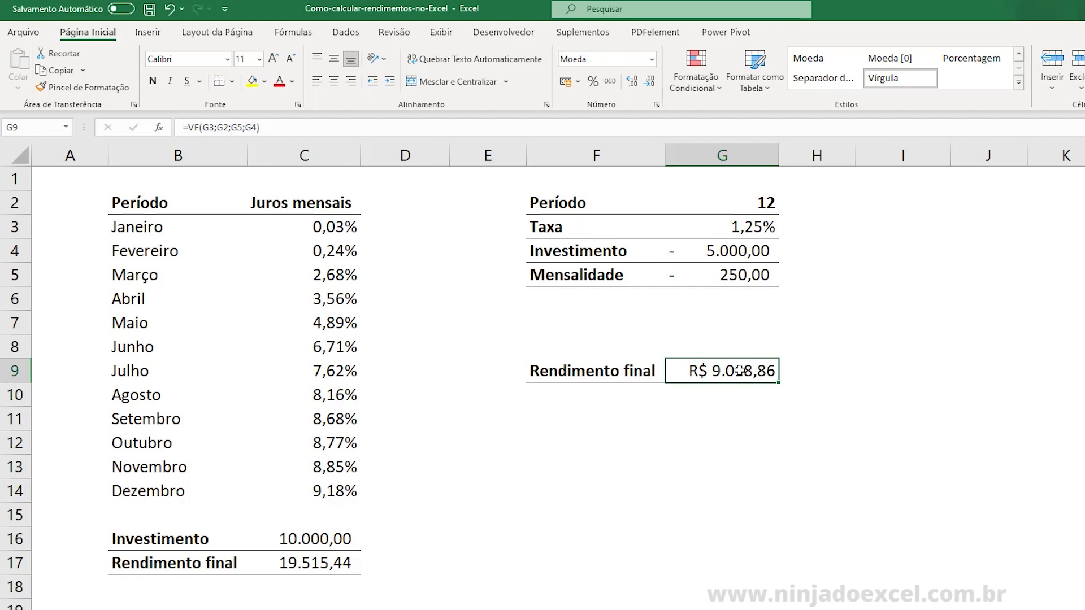
double_click(738, 371)
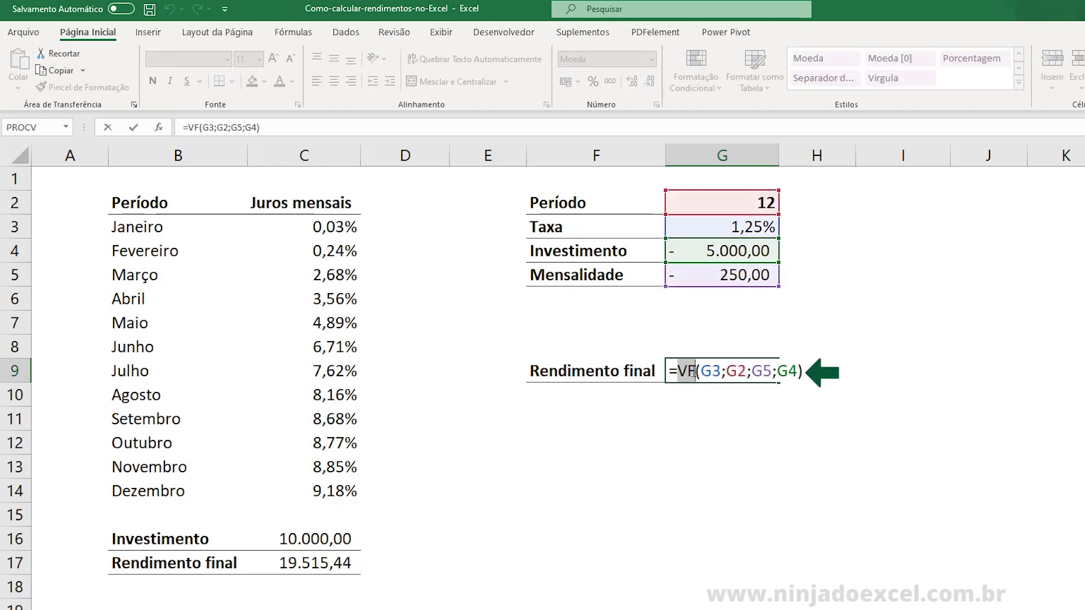
key(Escape)
click(742, 253)
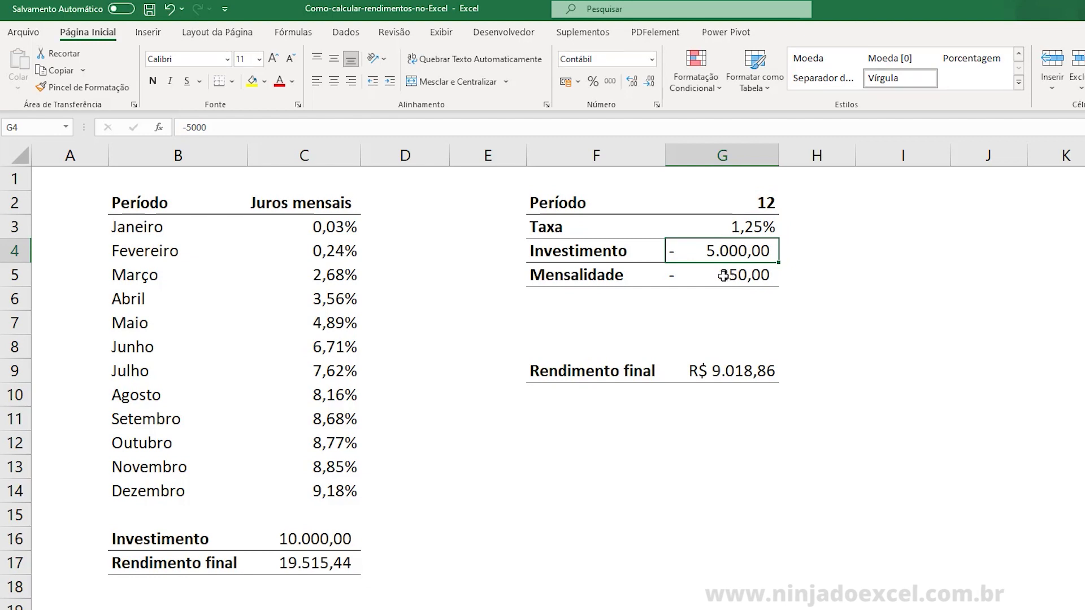
click(725, 276)
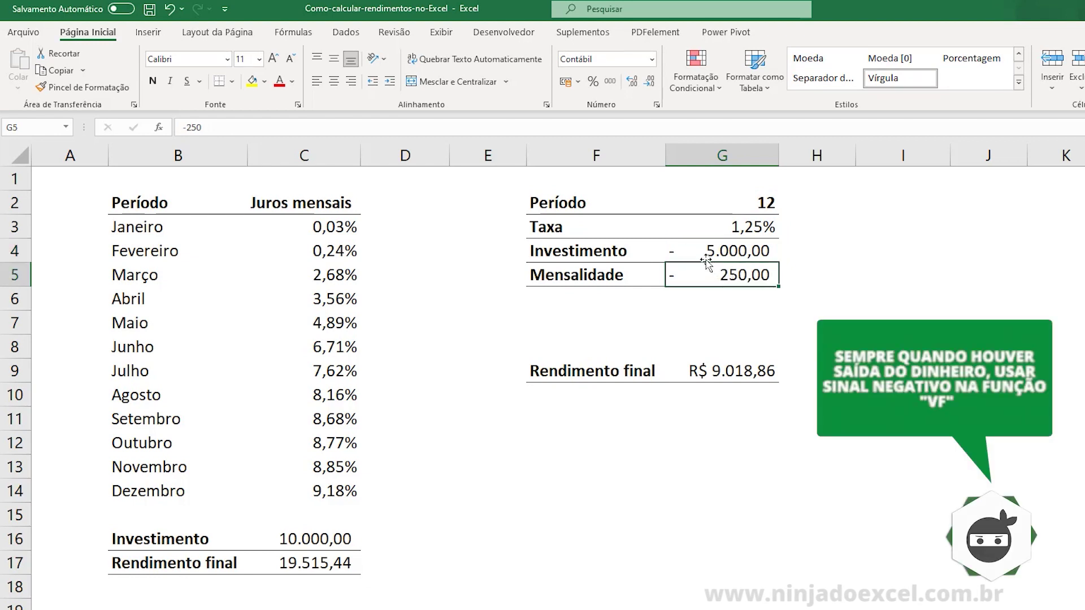
click(683, 255)
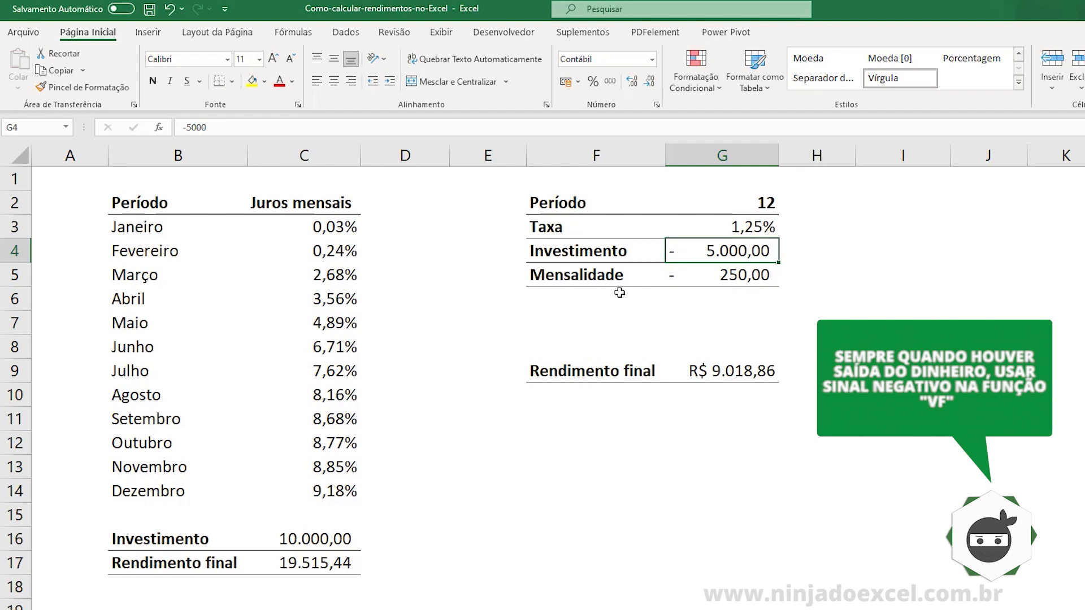
click(342, 558)
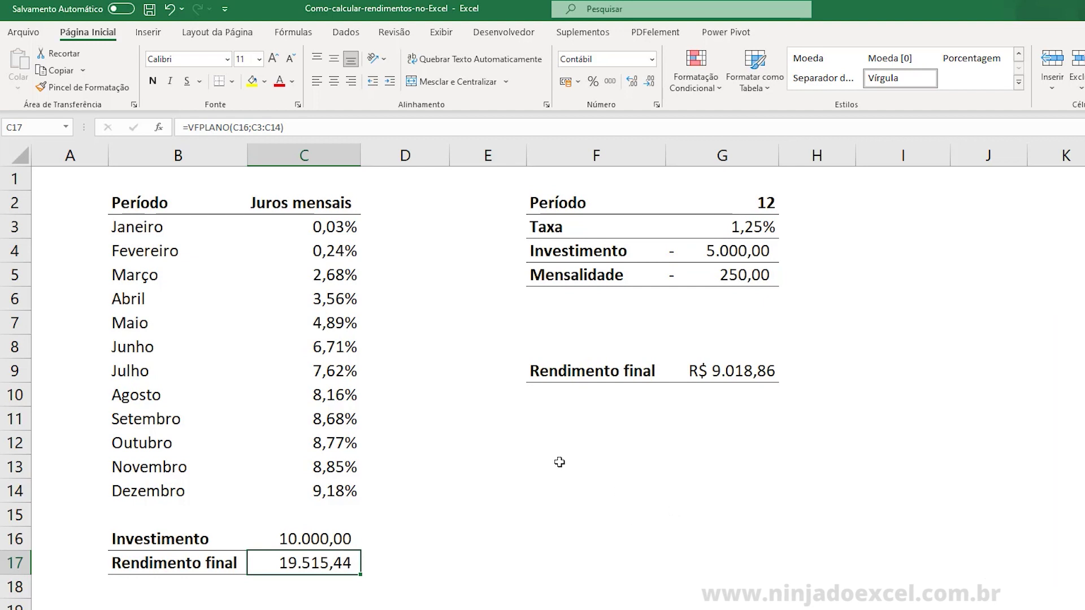
click(548, 311)
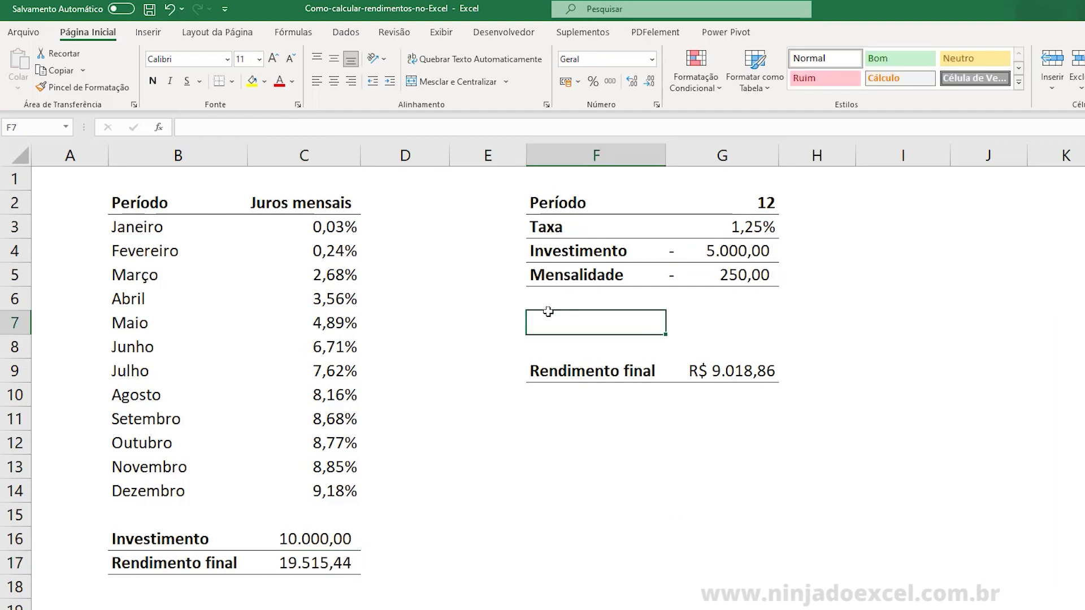